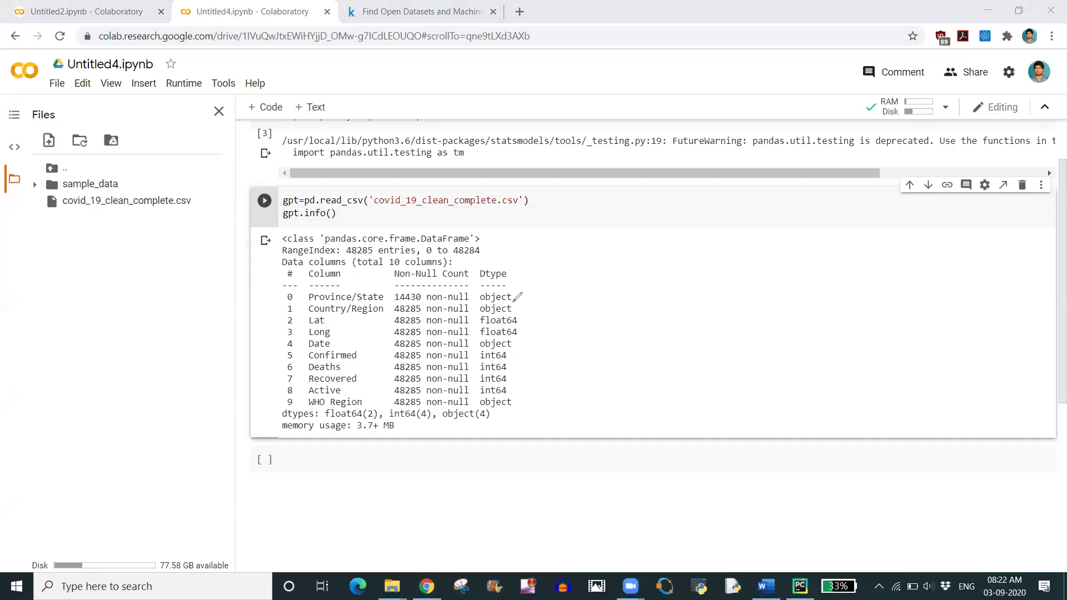
Draw pen annotations over the notebook, then clear them.
{"action": "mouse_move", "coordinate": [514, 297]}
{"action": "left_mouse_down"}
{"action": "mouse_move", "coordinate": [537, 272]}
{"action": "mouse_move", "coordinate": [544, 293]}
{"action": "left_mouse_up"}
{"action": "mouse_move", "coordinate": [515, 321]}
{"action": "left_mouse_down"}
{"action": "mouse_move", "coordinate": [541, 315]}
{"action": "mouse_move", "coordinate": [530, 336]}
{"action": "left_mouse_up"}
{"action": "left_click_drag", "start_coordinate": [506, 407], "coordinate": [532, 400]}
{"action": "left_click_drag", "start_coordinate": [293, 352], "coordinate": [318, 341]}
{"action": "left_click_drag", "start_coordinate": [345, 353], "coordinate": [358, 348]}
{"action": "left_click_drag", "start_coordinate": [533, 344], "coordinate": [561, 339]}
{"action": "left_click_drag", "start_coordinate": [542, 354], "coordinate": [570, 341]}
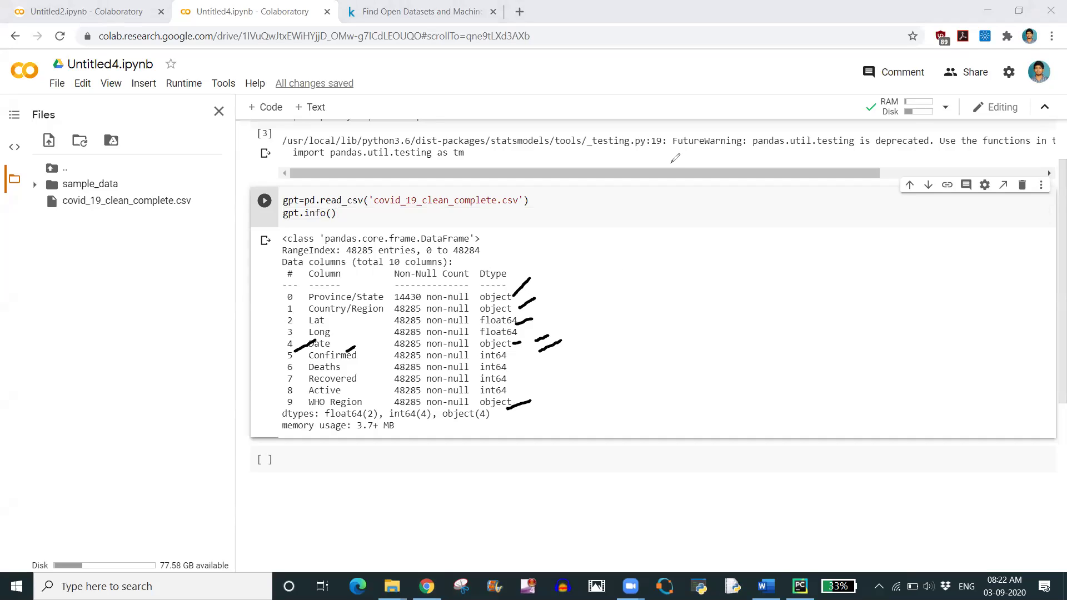
{"action": "key", "text": "e"}
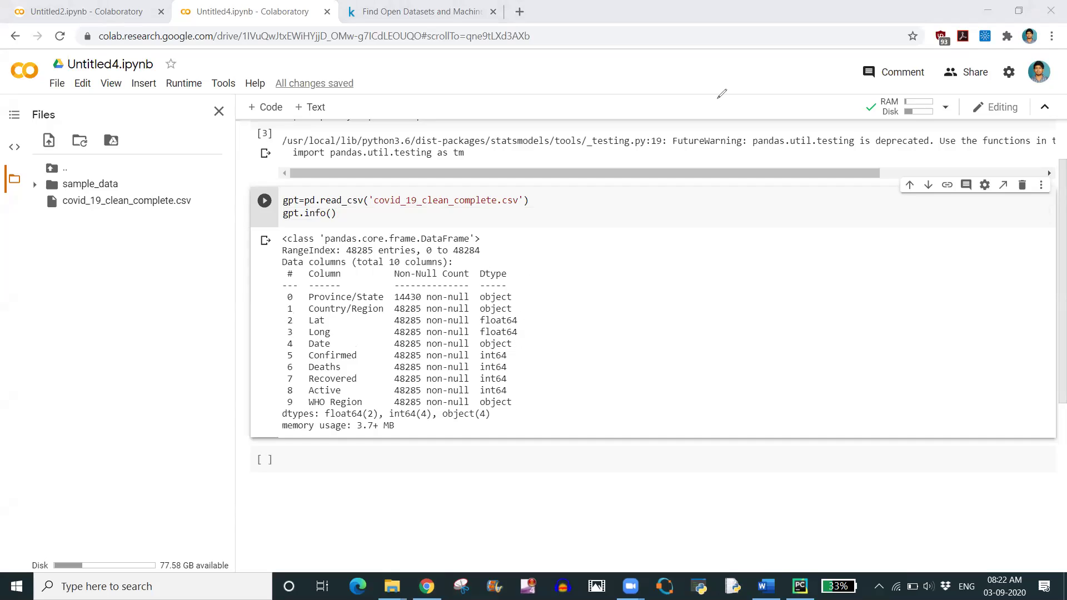
Paste the read_csv code with parse_dates=['Date'] and rename its variable to gpt on both lines.
{"action": "left_click", "coordinate": [357, 457]}
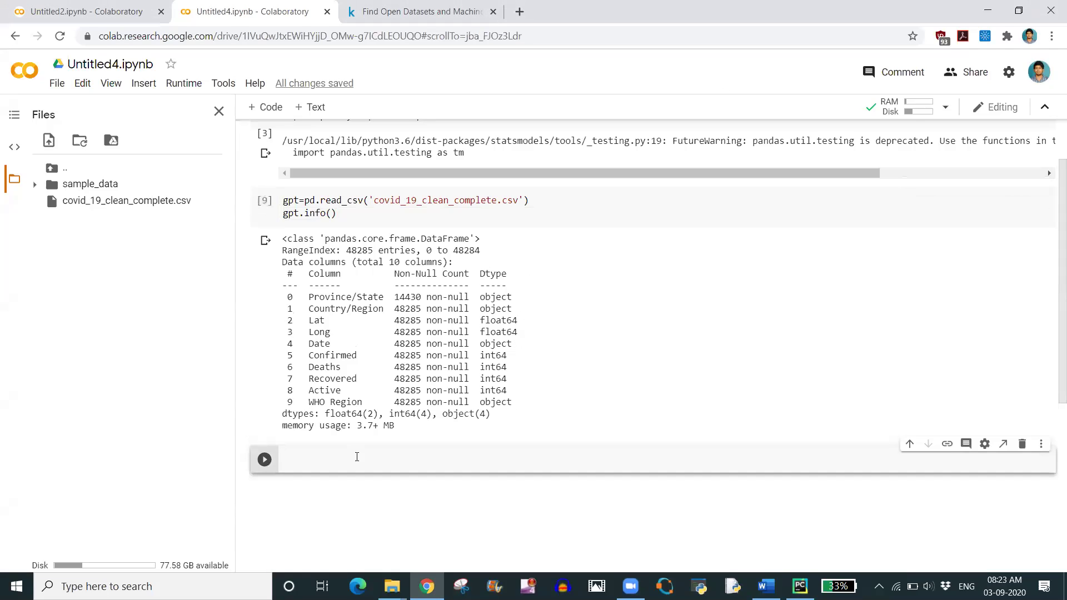
{"action": "type", "text": "data=pd.read_csv('covid_19_clean_complete.csv',parse_dates=['Date']) data.info()"}
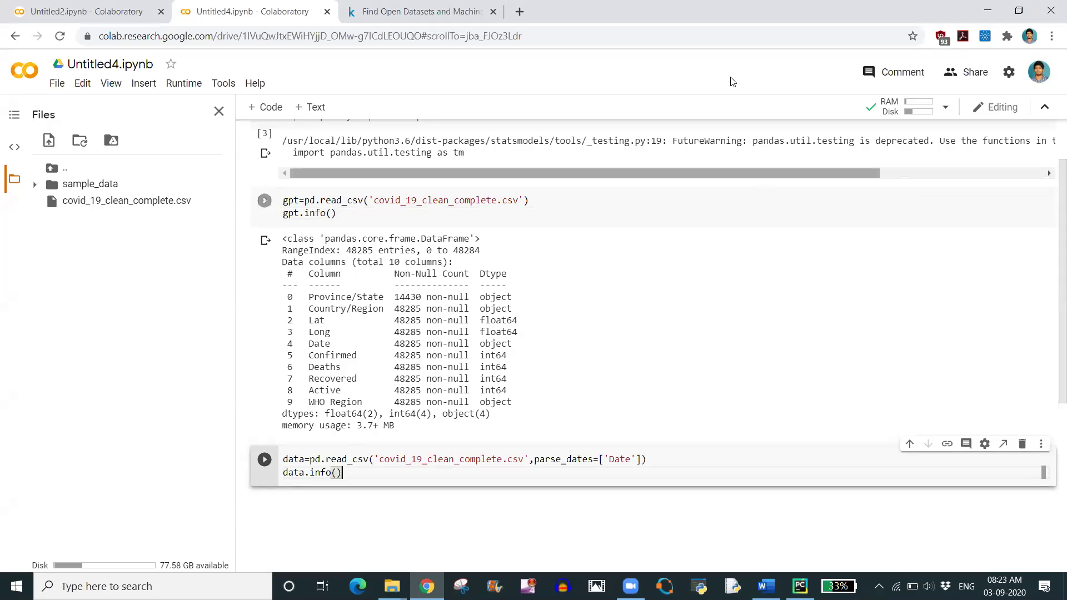
{"action": "double_click", "coordinate": [294, 460]}
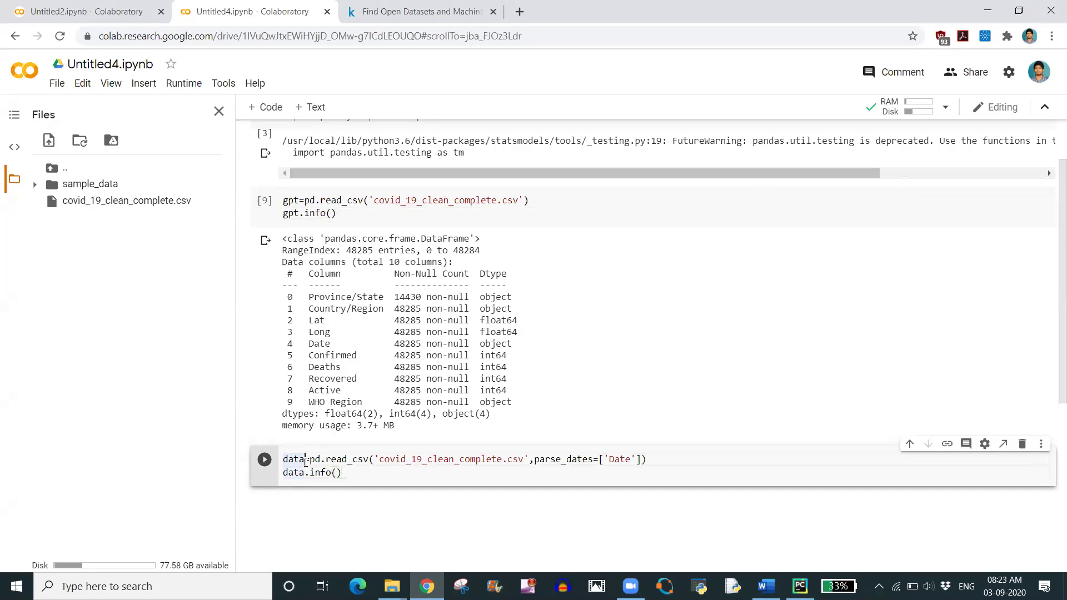
{"action": "key", "text": "BackSpace"}
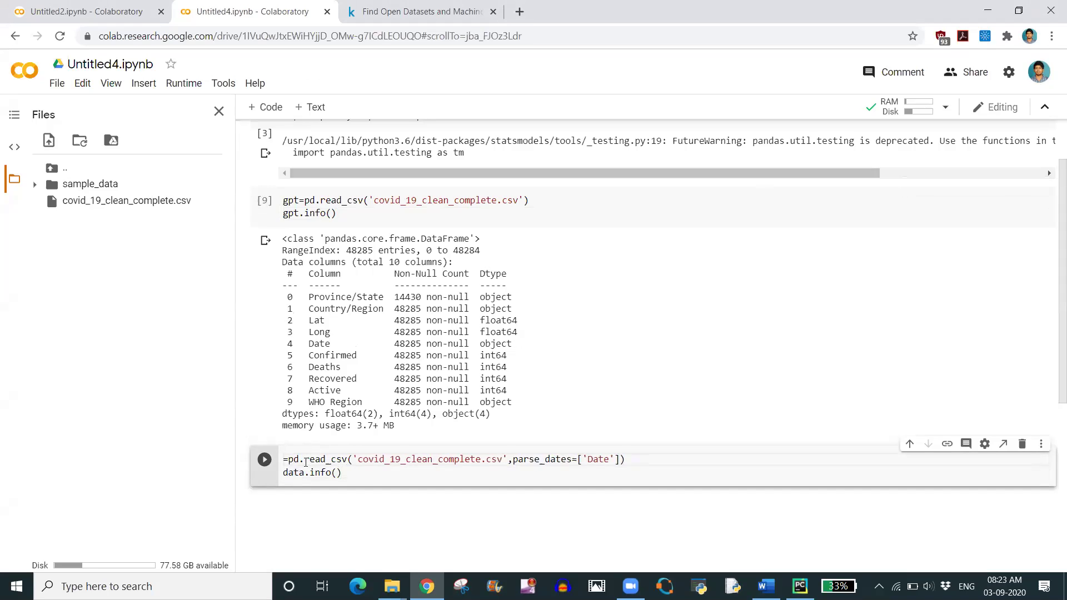
{"action": "type", "text": "gpt"}
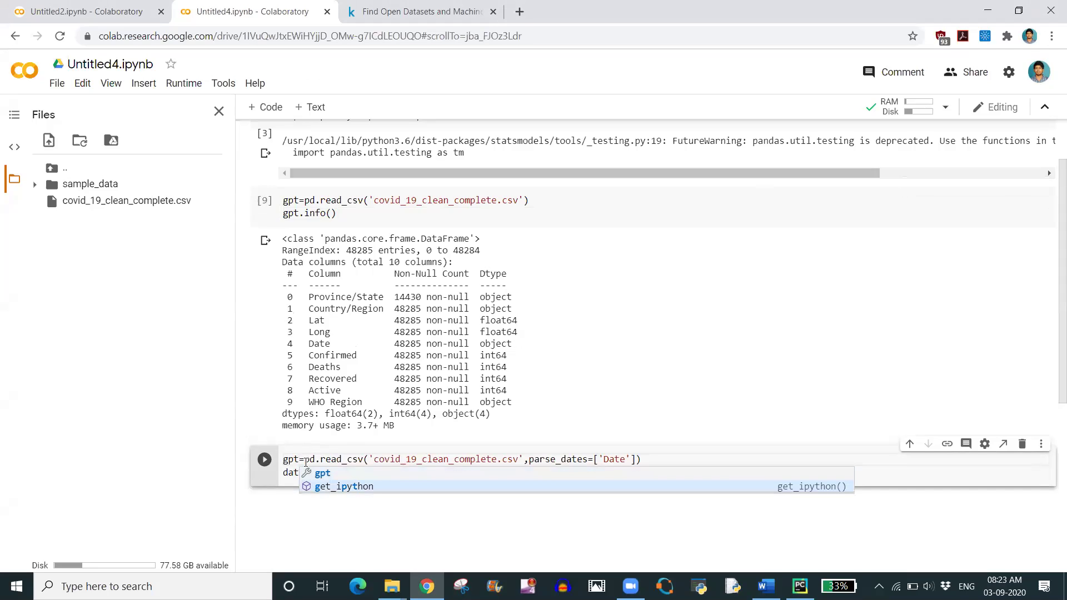
{"action": "left_click", "coordinate": [299, 472]}
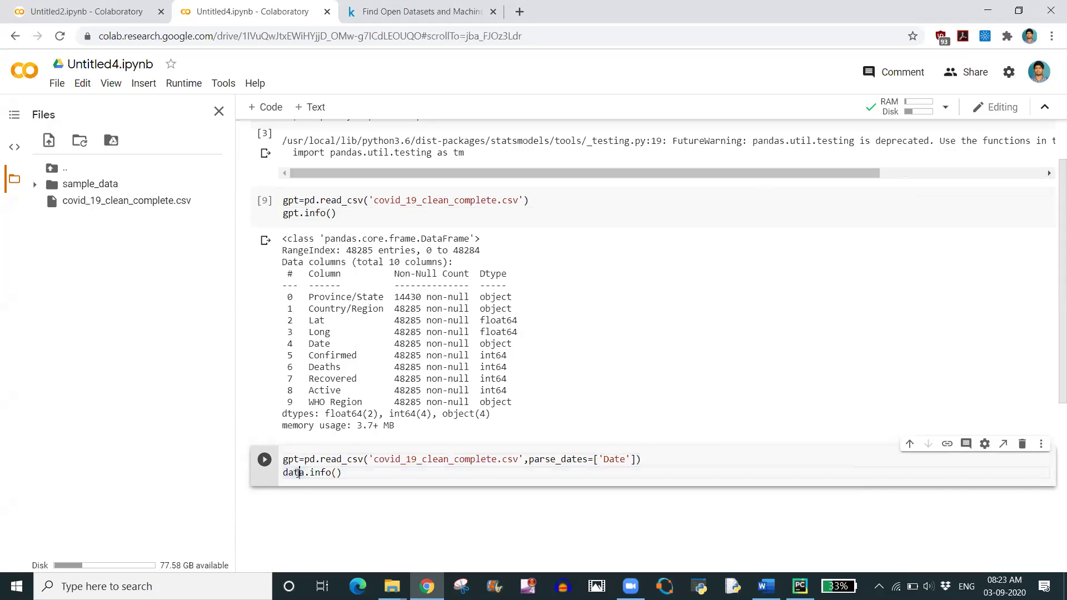
{"action": "mouse_move", "coordinate": [293, 472]}
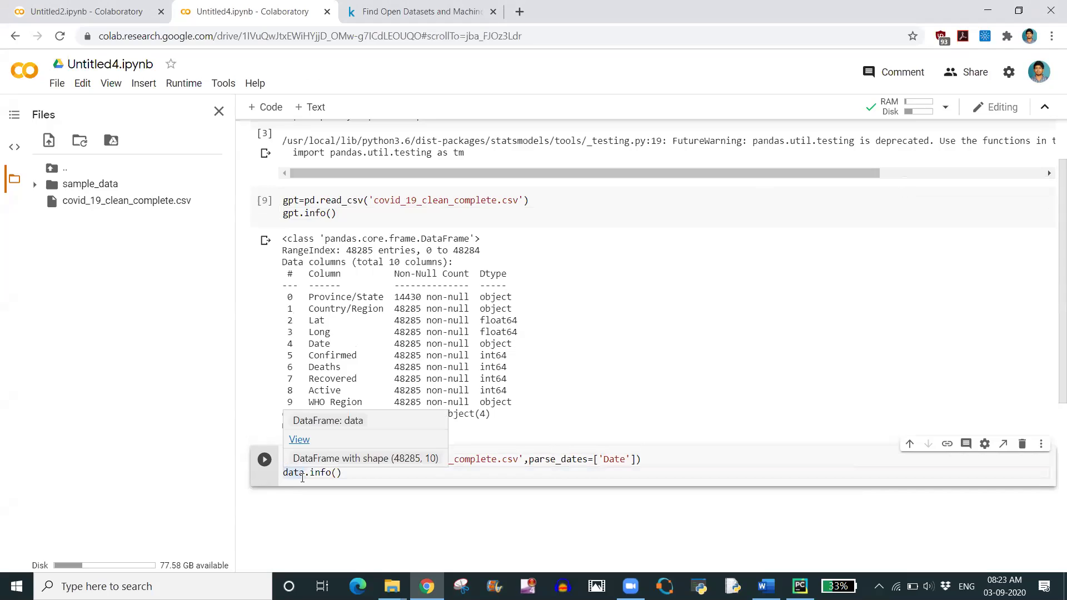
{"action": "key", "text": "BackSpace"}
{"action": "key", "text": "BackSpace"}
{"action": "key", "text": "BackSpace"}
{"action": "type", "text": "gpt"}
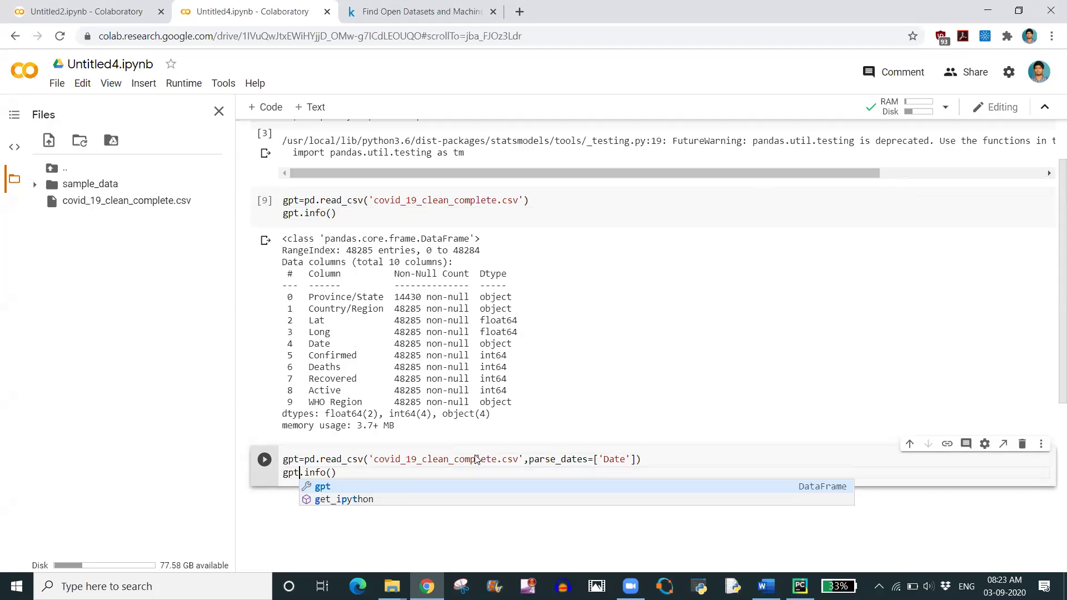
{"action": "key", "text": "Escape"}
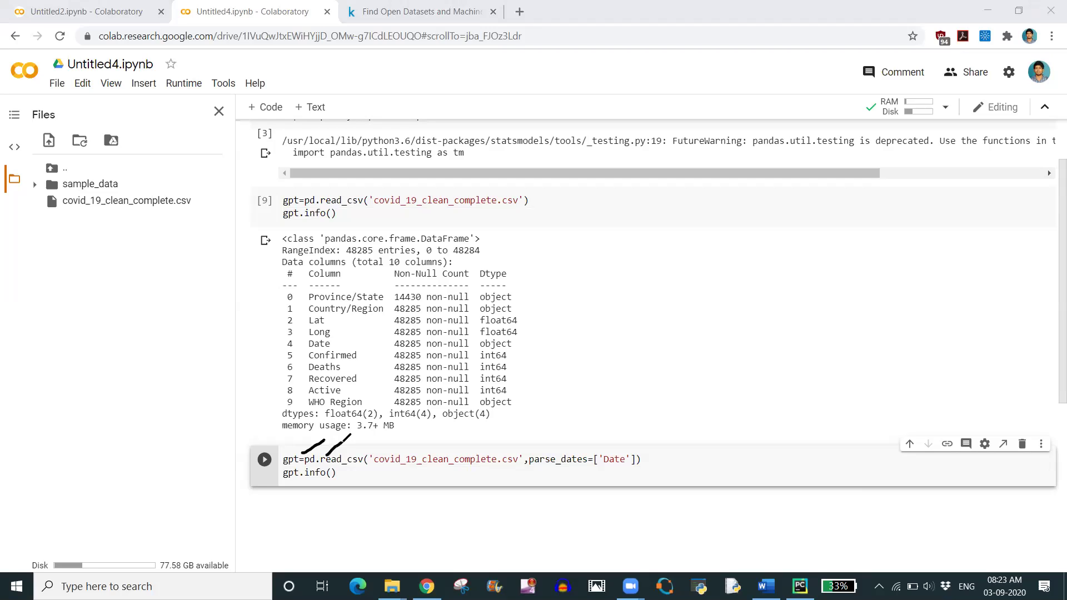
Mark up the new cell's code with the pen, then clear the drawings.
{"action": "left_click_drag", "start_coordinate": [349, 457], "coordinate": [371, 437]}
{"action": "mouse_move", "coordinate": [437, 459]}
{"action": "left_mouse_down"}
{"action": "mouse_move", "coordinate": [451, 440]}
{"action": "mouse_move", "coordinate": [484, 432]}
{"action": "left_mouse_up"}
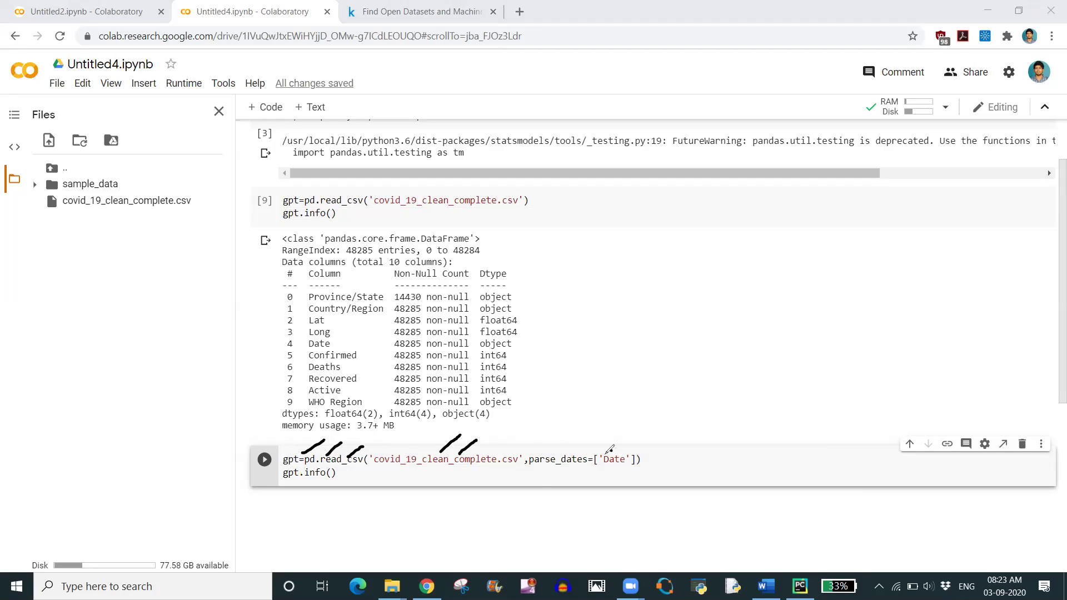
{"action": "mouse_move", "coordinate": [614, 450]}
{"action": "left_mouse_down"}
{"action": "mouse_move", "coordinate": [611, 469]}
{"action": "mouse_move", "coordinate": [614, 450]}
{"action": "left_mouse_up"}
{"action": "left_click", "coordinate": [533, 468]}
{"action": "left_click_drag", "start_coordinate": [533, 469], "coordinate": [575, 469]}
{"action": "key", "text": "e"}
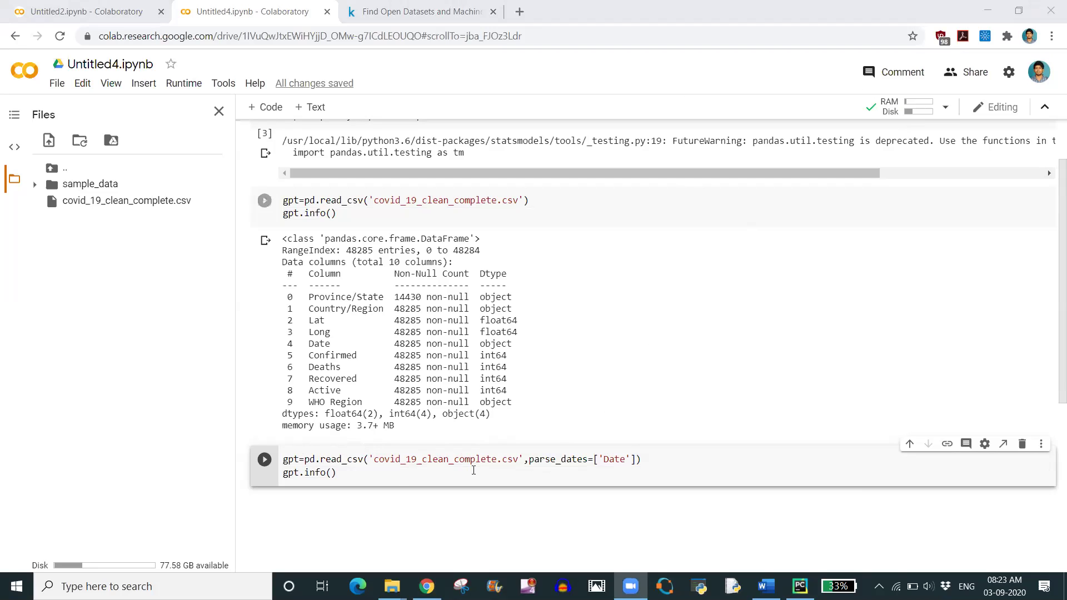
Run the gpt cell and highlight Date listed as datetime64[ns] in the info() output.
{"action": "left_click", "coordinate": [394, 487]}
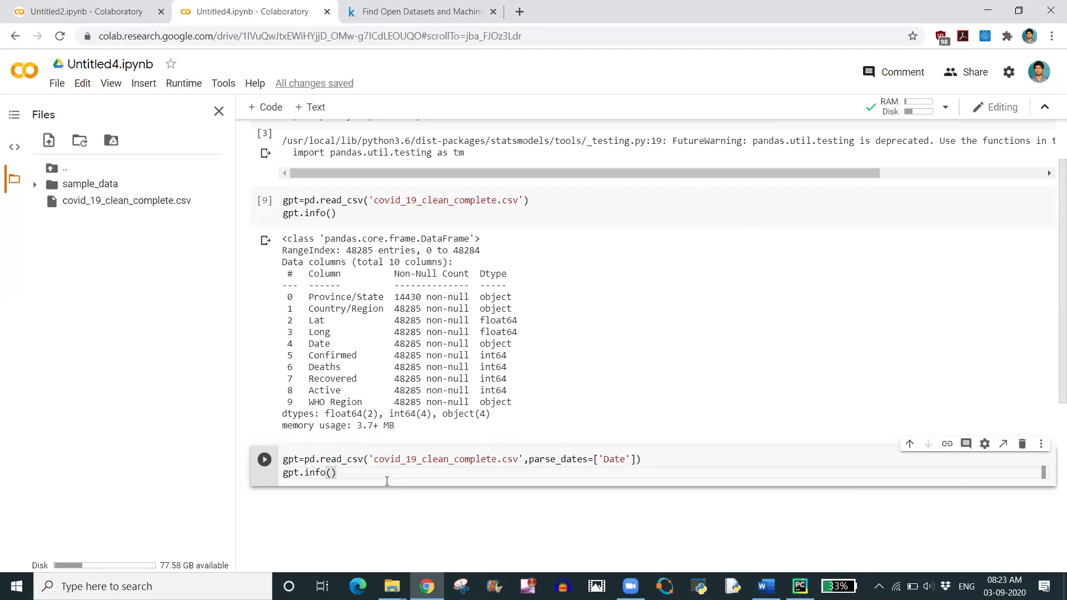
{"action": "key", "text": "shift+Return"}
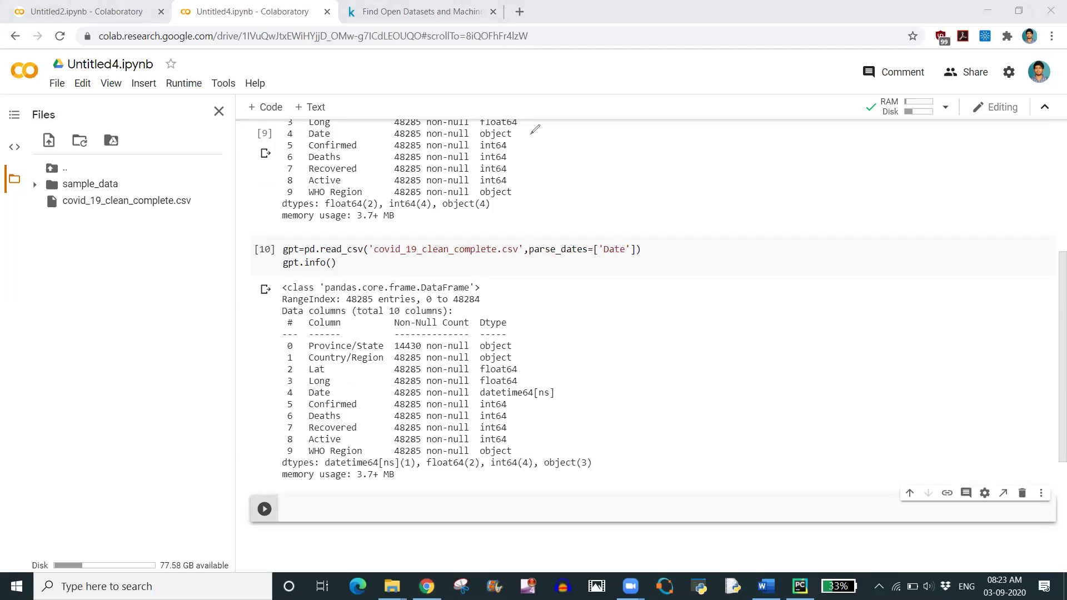
{"action": "mouse_move", "coordinate": [527, 127]}
{"action": "left_mouse_down"}
{"action": "mouse_move", "coordinate": [471, 136]}
{"action": "mouse_move", "coordinate": [541, 127]}
{"action": "left_mouse_up"}
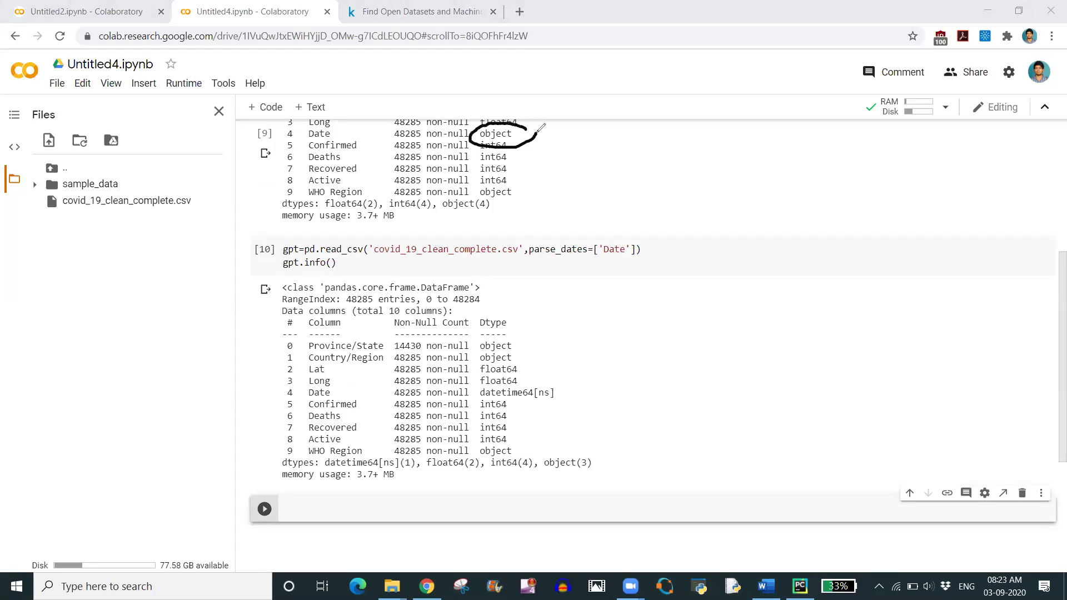
{"action": "key", "text": "Escape"}
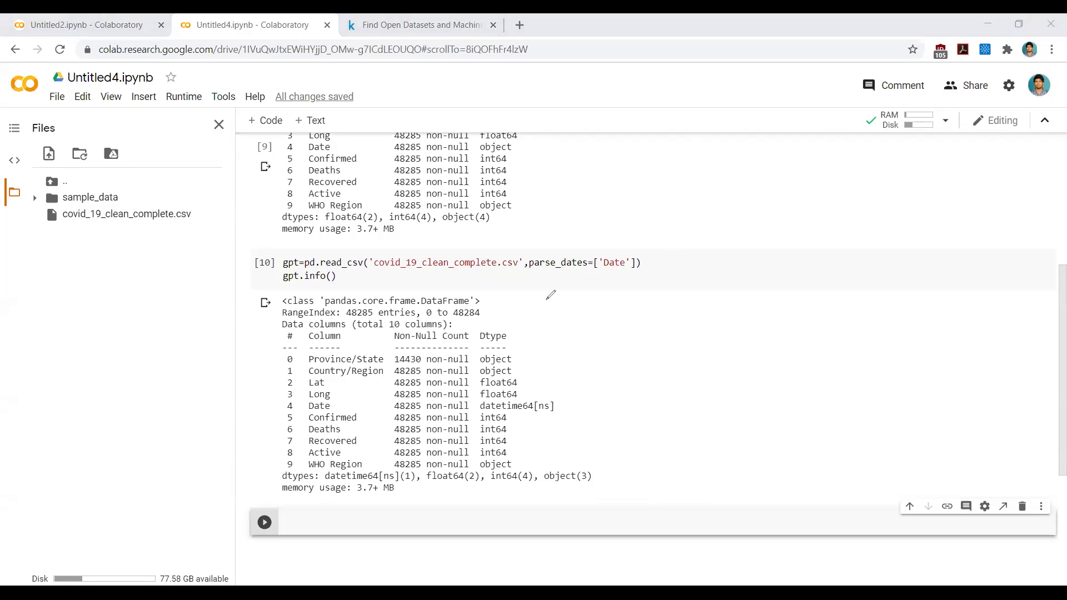
{"action": "mouse_move", "coordinate": [509, 136]}
{"action": "left_mouse_down"}
{"action": "mouse_move", "coordinate": [481, 139]}
{"action": "mouse_move", "coordinate": [500, 136]}
{"action": "left_mouse_up"}
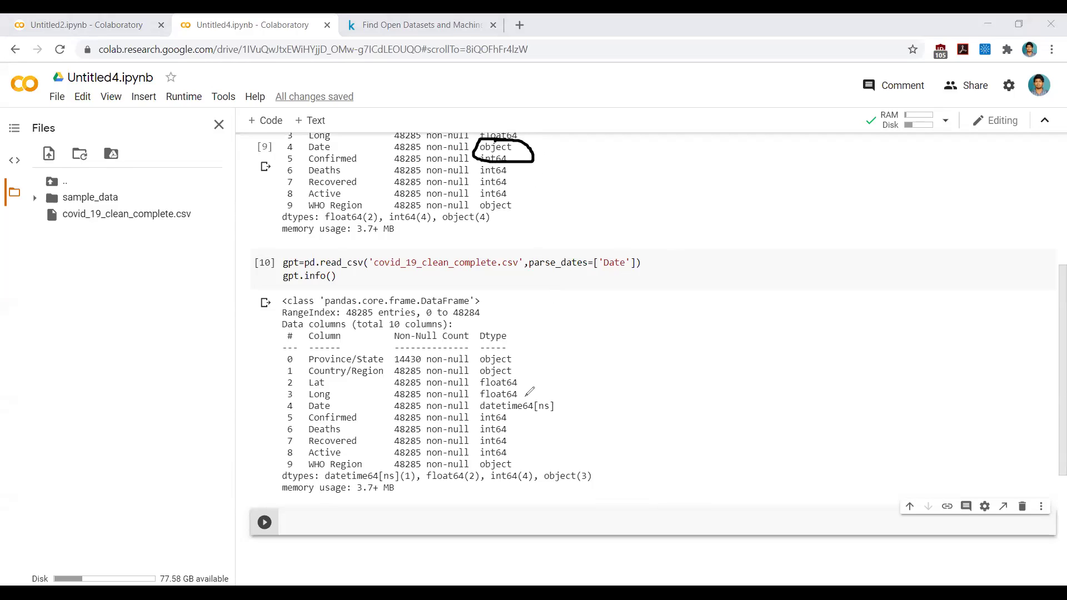
{"action": "mouse_move", "coordinate": [525, 384]}
{"action": "left_mouse_down"}
{"action": "mouse_move", "coordinate": [463, 399]}
{"action": "mouse_move", "coordinate": [580, 409]}
{"action": "mouse_move", "coordinate": [507, 377]}
{"action": "left_mouse_up"}
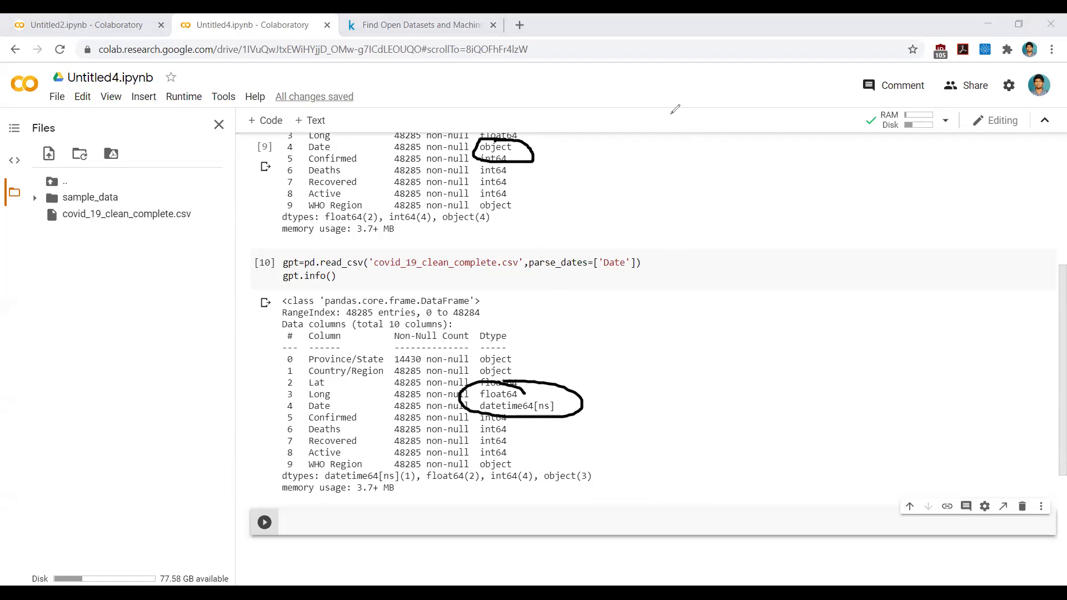
{"action": "scroll", "coordinate": [568, 329], "scroll_direction": "up", "scroll_amount": 1}
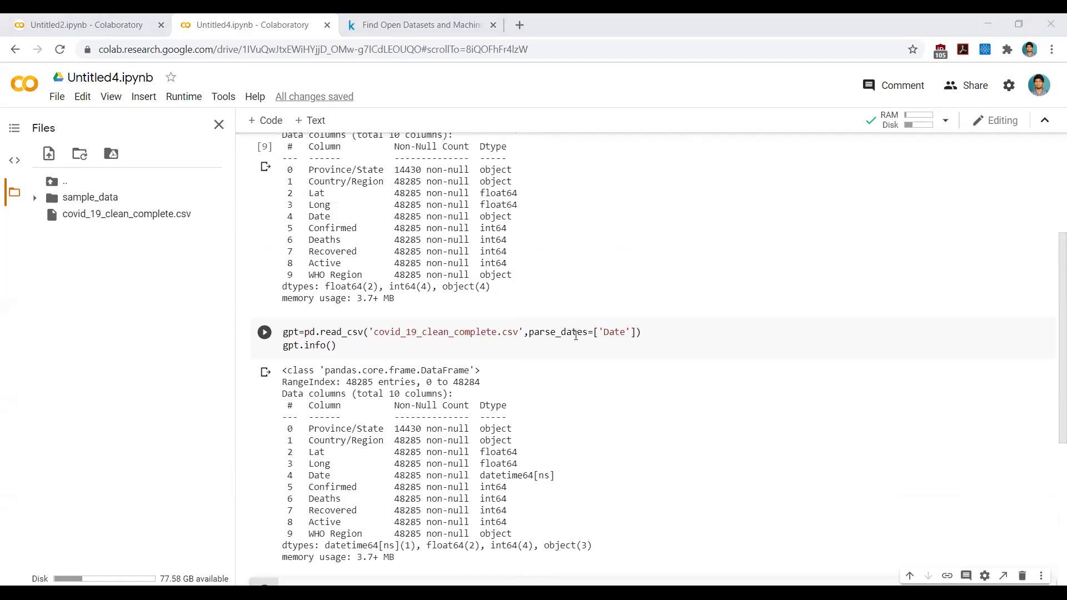
Add 'Confirmed' after 'Date' in parse_dates and rerun the cell.
{"action": "left_click", "coordinate": [632, 333]}
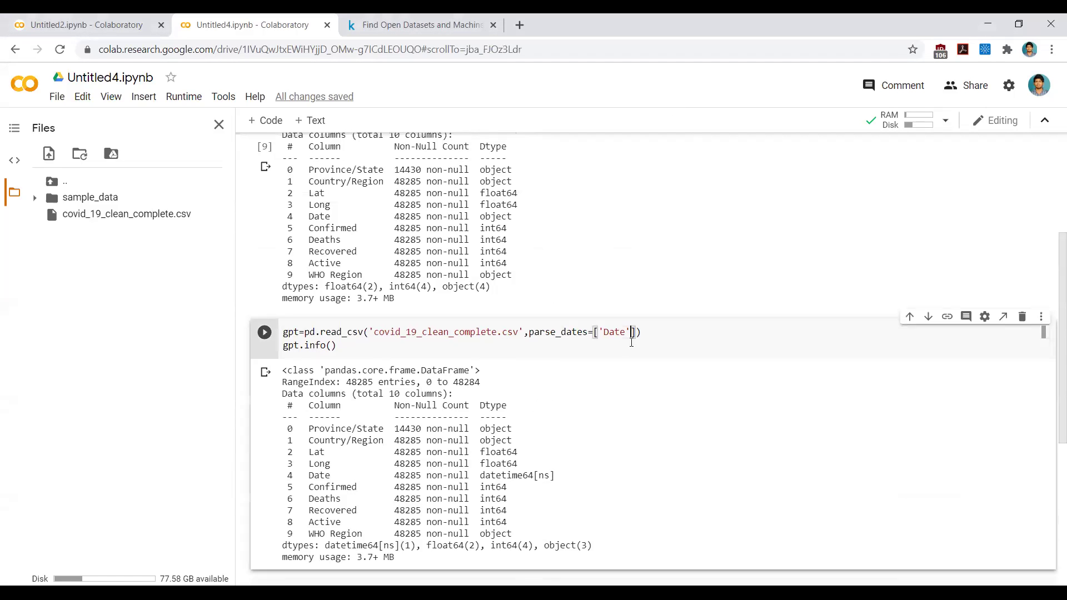
{"action": "type", "text": ","}
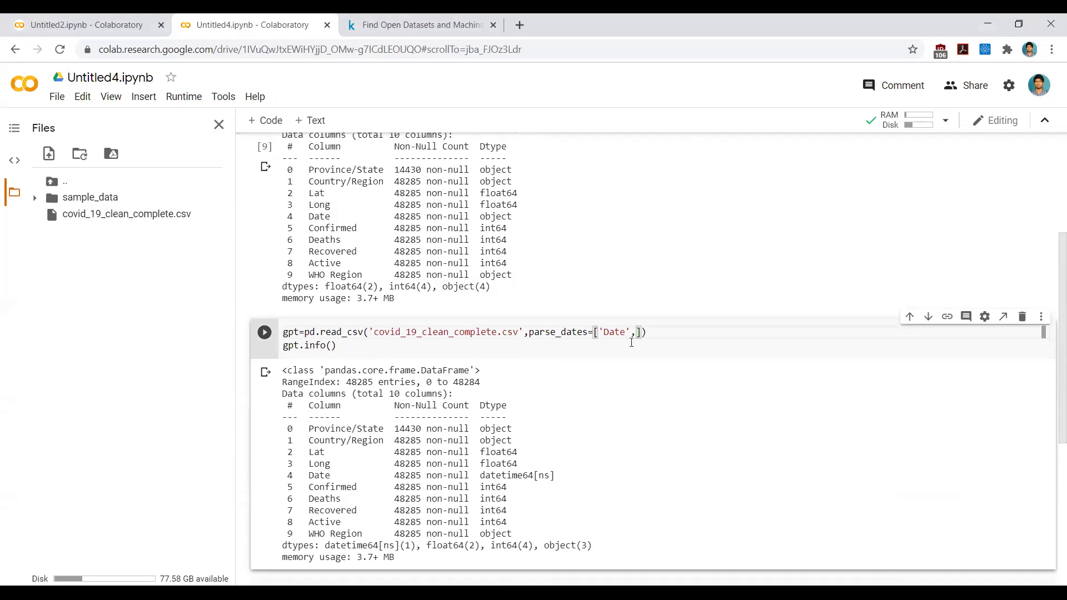
{"action": "type", "text": " '"}
{"action": "type", "text": "Confi"}
{"action": "type", "text": "rmed"}
{"action": "key", "text": "Right"}
{"action": "key", "text": "Right"}
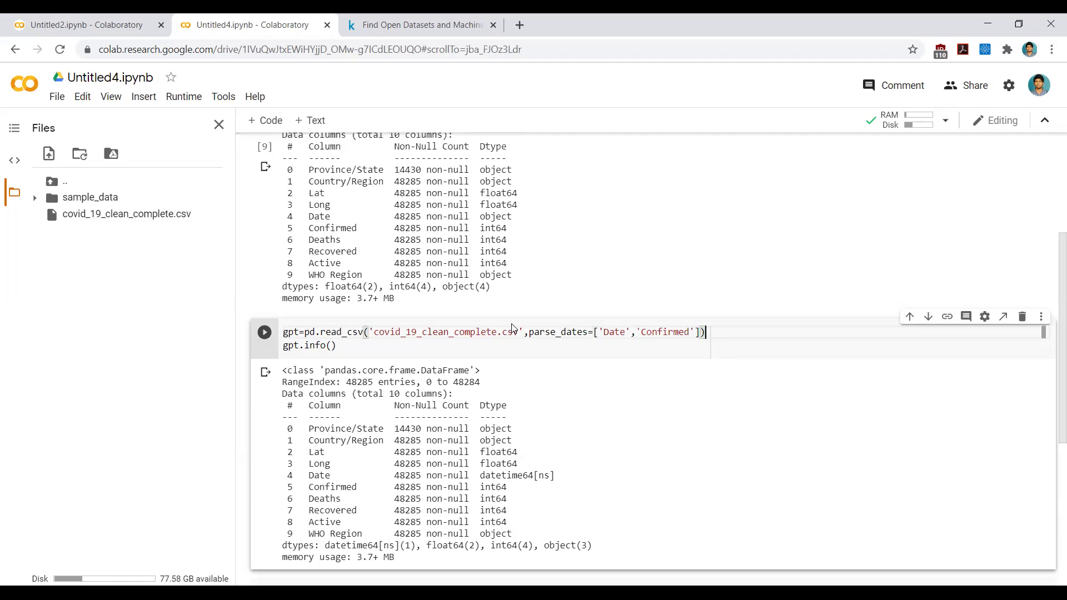
{"action": "key", "text": "shift+Return"}
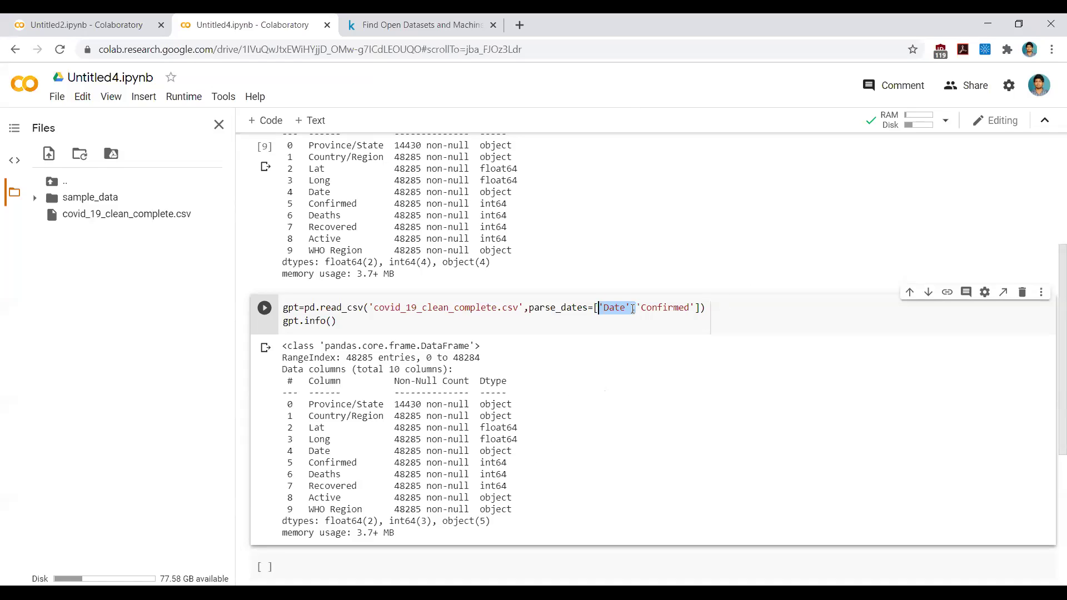
Rerun the read, mark Date's datetime64[ns] type and Confirmed, then clear the marks.
{"action": "left_click", "coordinate": [726, 308]}
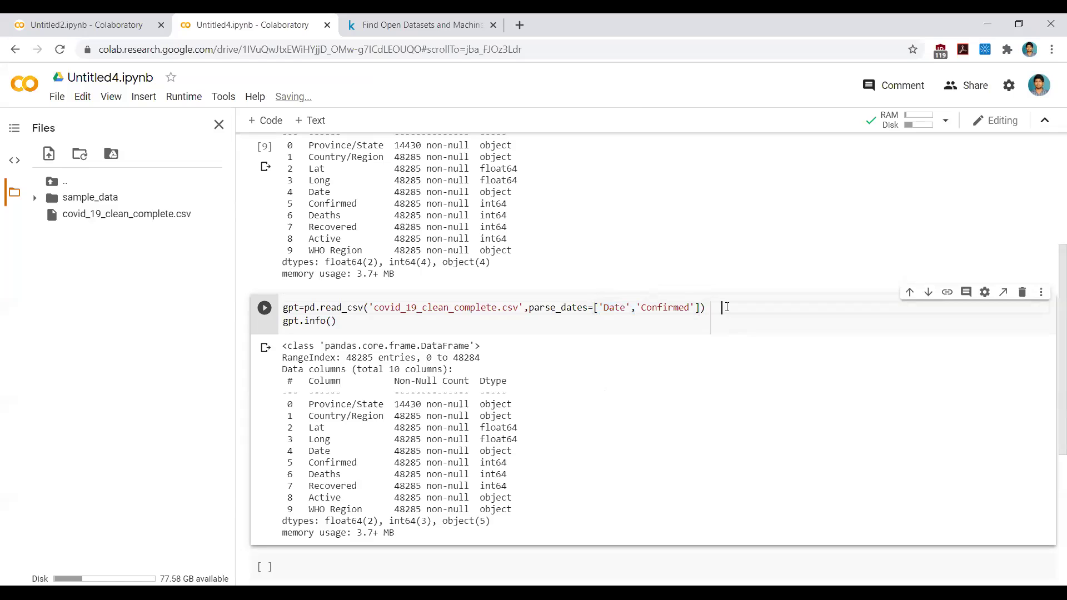
{"action": "key", "text": "shift+Return"}
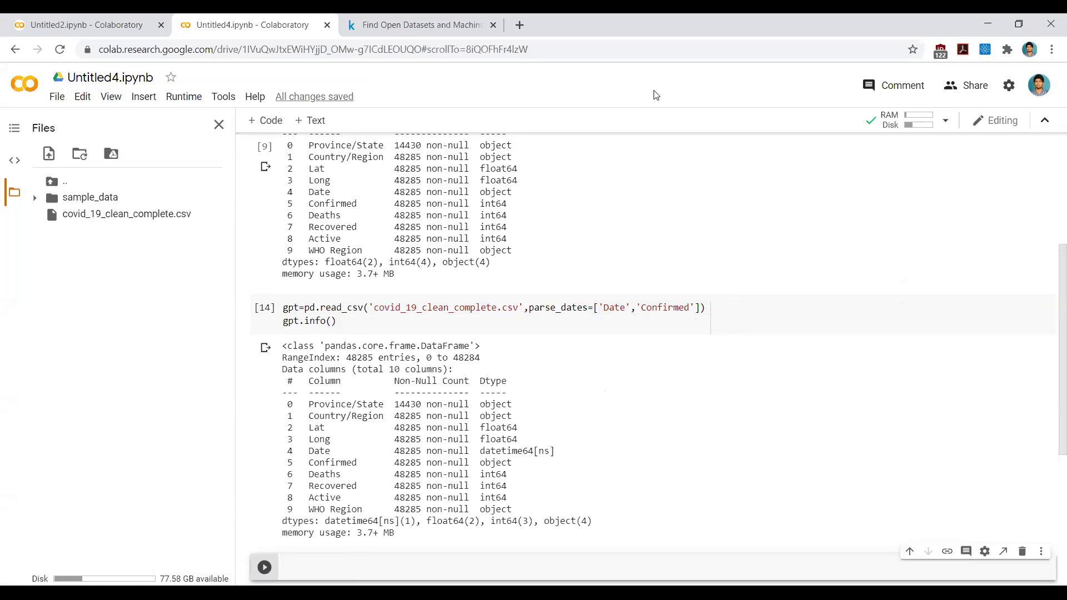
{"action": "mouse_move", "coordinate": [523, 444]}
{"action": "left_mouse_down"}
{"action": "mouse_move", "coordinate": [568, 428]}
{"action": "mouse_move", "coordinate": [574, 446]}
{"action": "left_mouse_up"}
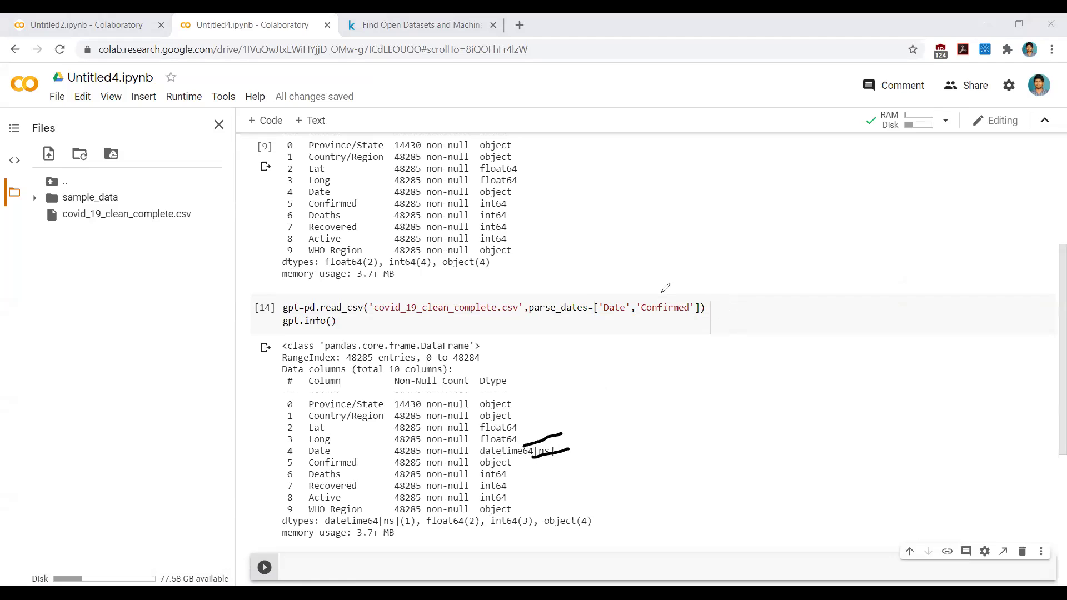
{"action": "left_click_drag", "start_coordinate": [650, 292], "coordinate": [659, 287]}
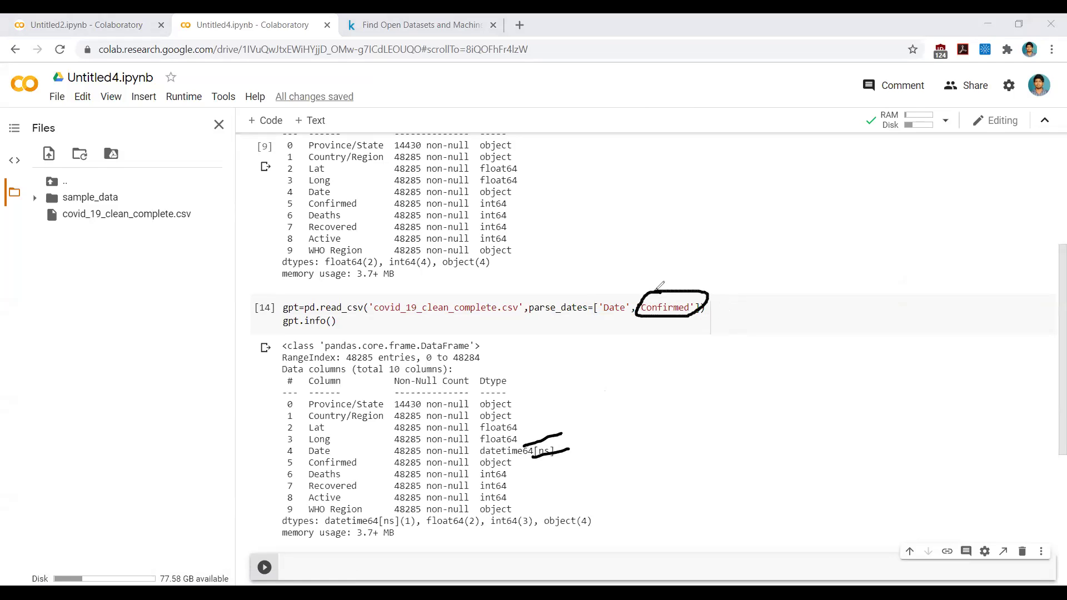
{"action": "key", "text": "e"}
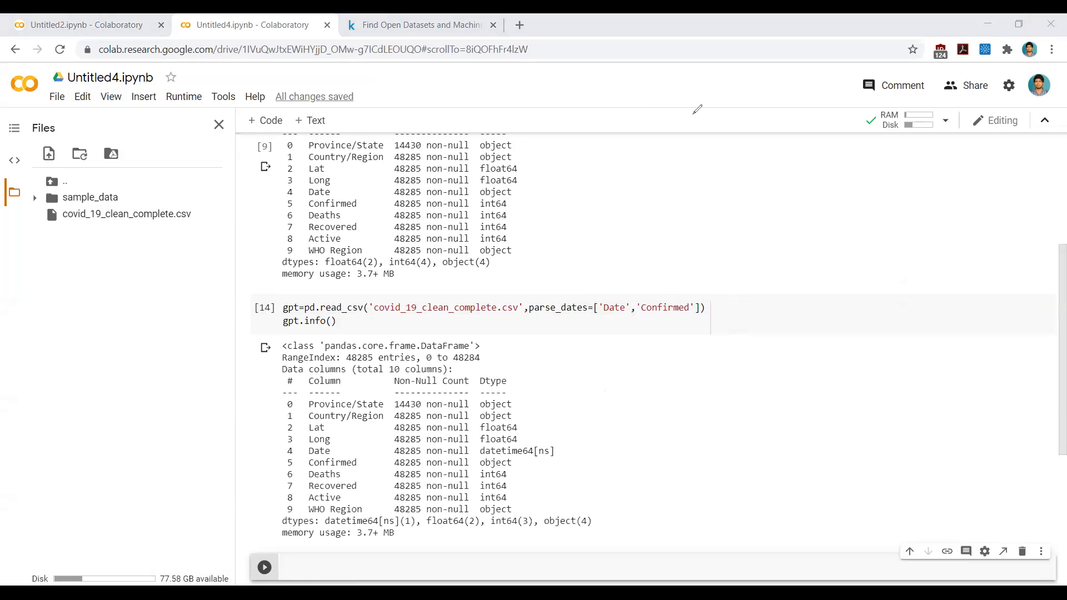
Remove 'Date' from parse_dates, restore the missing quote before Confirmed, and rerun.
{"action": "left_click", "coordinate": [636, 308]}
{"action": "key", "text": "BackSpace"}
{"action": "key", "text": "BackSpace"}
{"action": "key", "text": "BackSpace"}
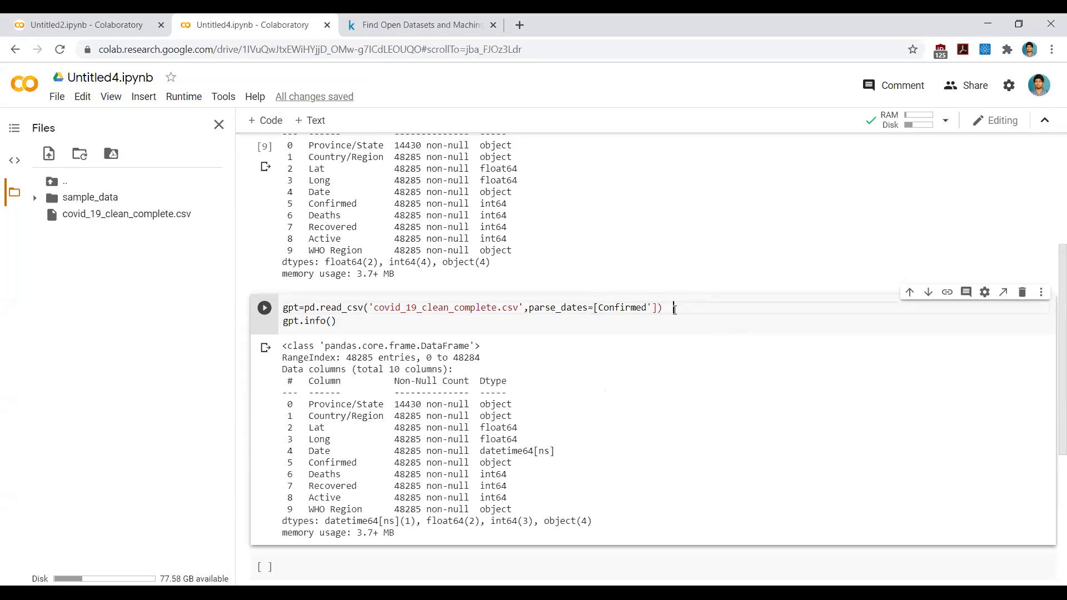
{"action": "key", "text": "shift+Return"}
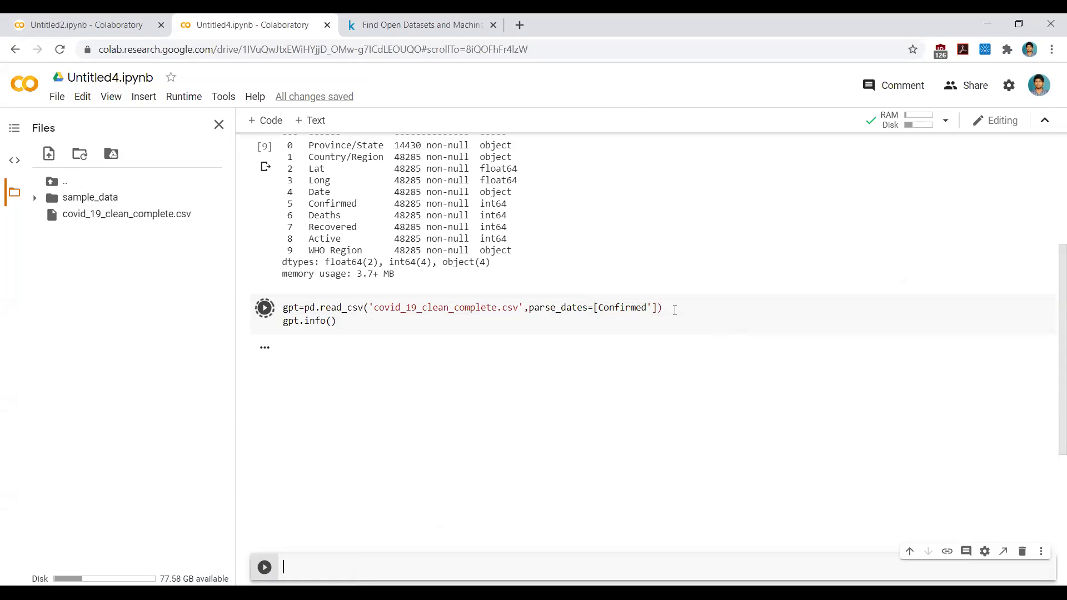
{"action": "scroll", "coordinate": [641, 327], "scroll_direction": "up", "scroll_amount": 3}
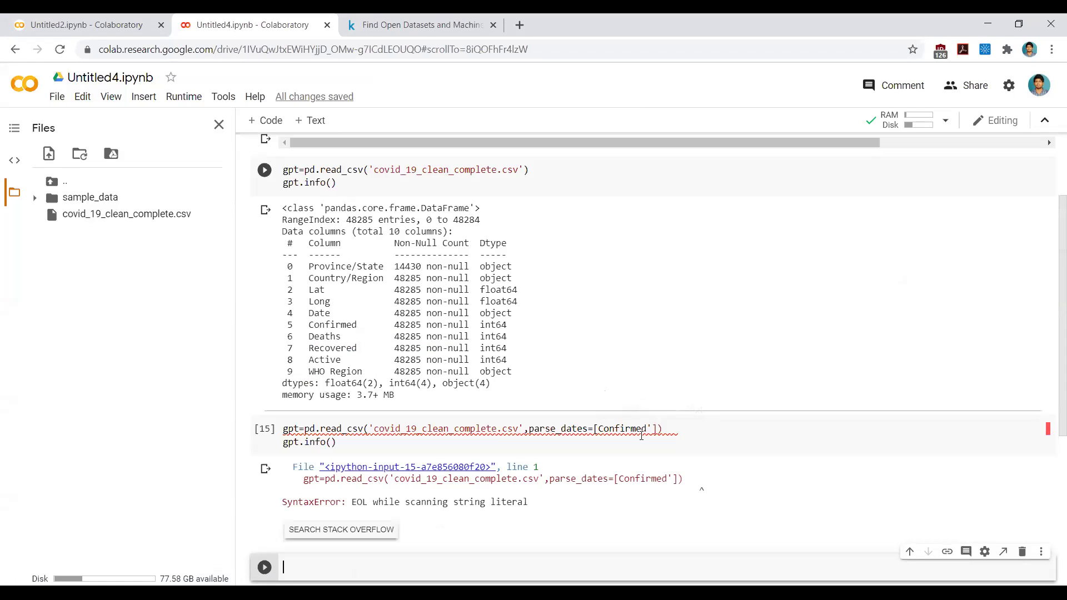
{"action": "left_click", "coordinate": [599, 429]}
{"action": "type", "text": "'"}
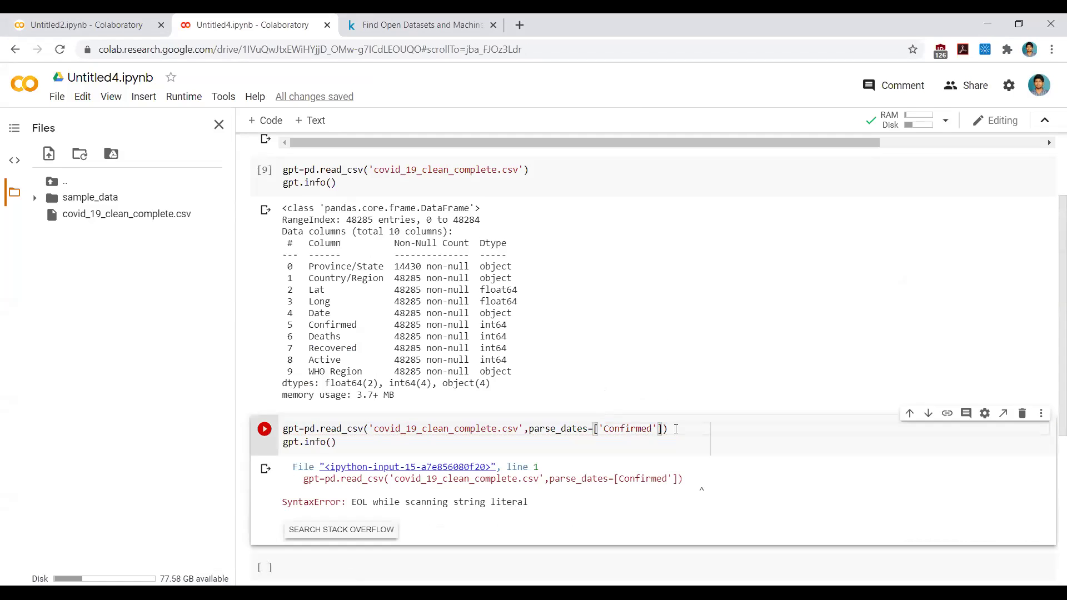
{"action": "key", "text": "shift+Return"}
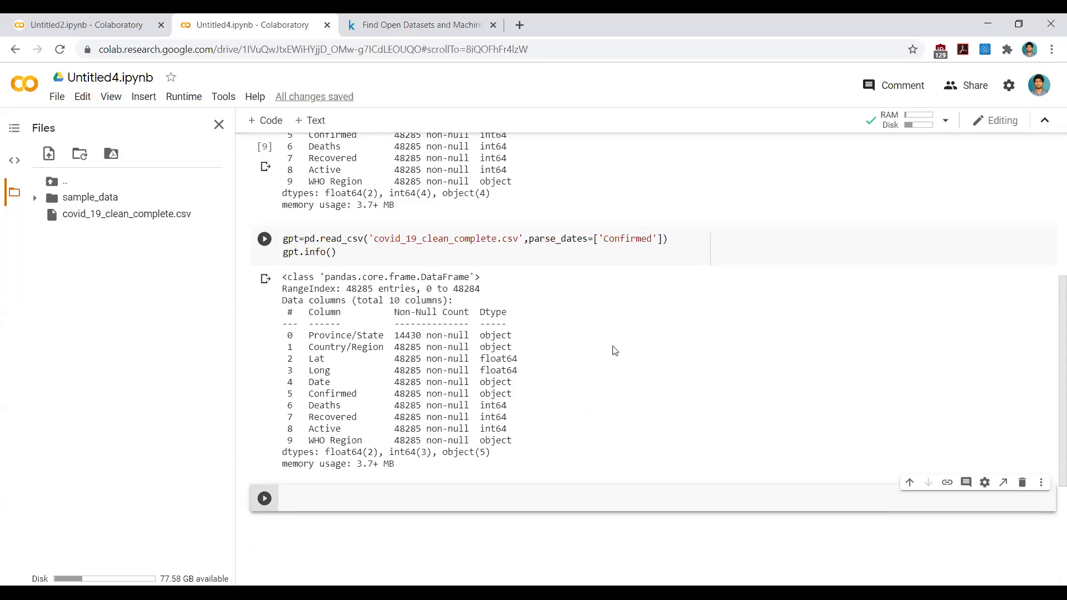
Parse 'Active' instead of Confirmed and run it, then erase Active from the list.
{"action": "left_click", "coordinate": [655, 238]}
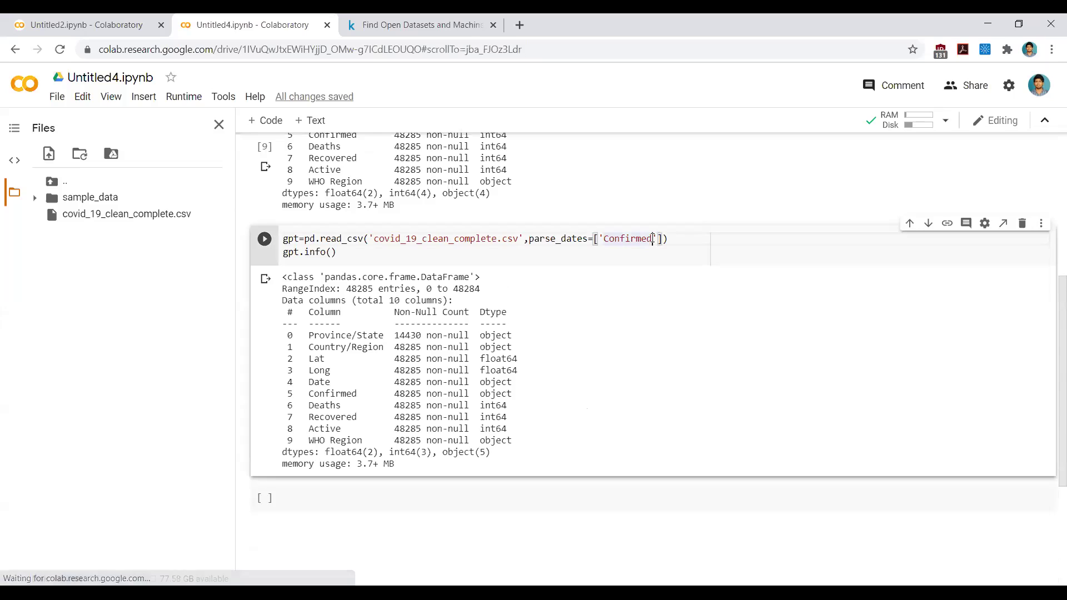
{"action": "key", "text": "BackSpace"}
{"action": "key", "text": "BackSpace"}
{"action": "key", "text": "BackSpace"}
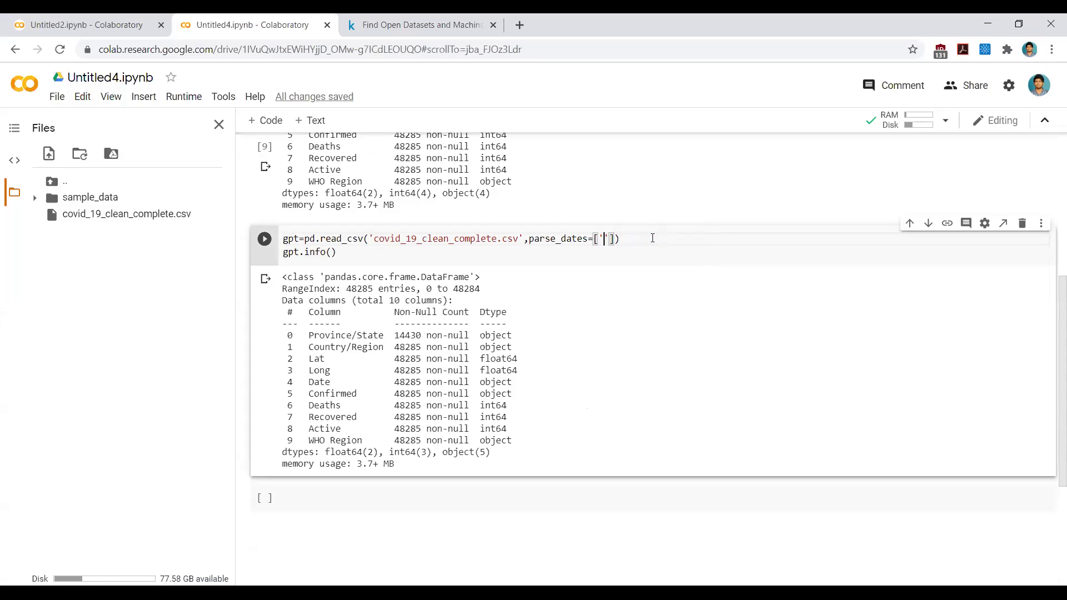
{"action": "type", "text": "Active"}
{"action": "key", "text": "shift+Return"}
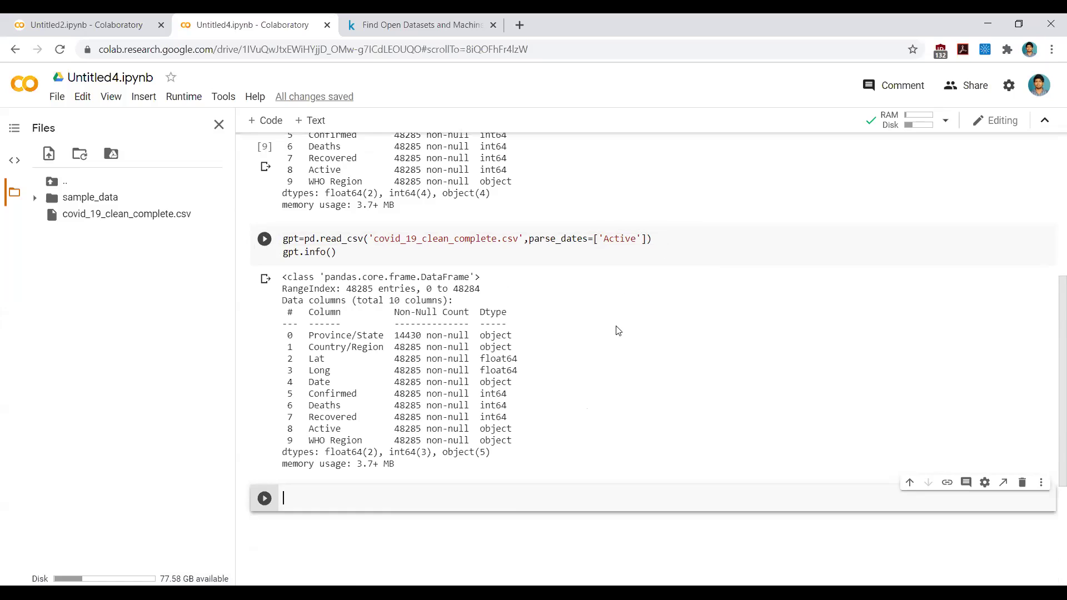
{"action": "left_click", "coordinate": [634, 240]}
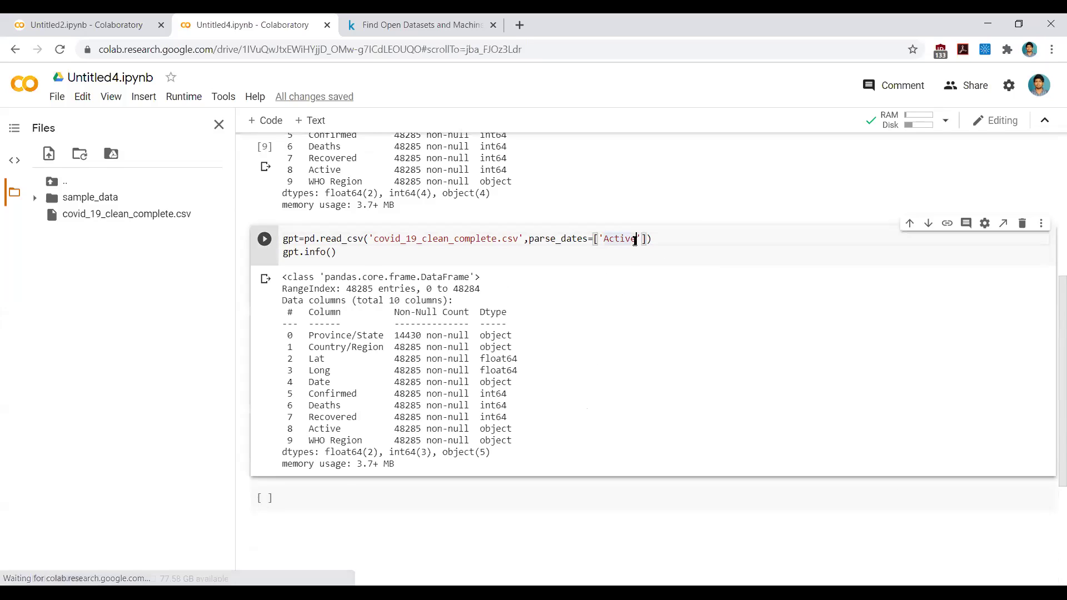
{"action": "key", "text": "BackSpace"}
{"action": "key", "text": "BackSpace"}
{"action": "key", "text": "BackSpace"}
{"action": "key", "text": "BackSpace"}
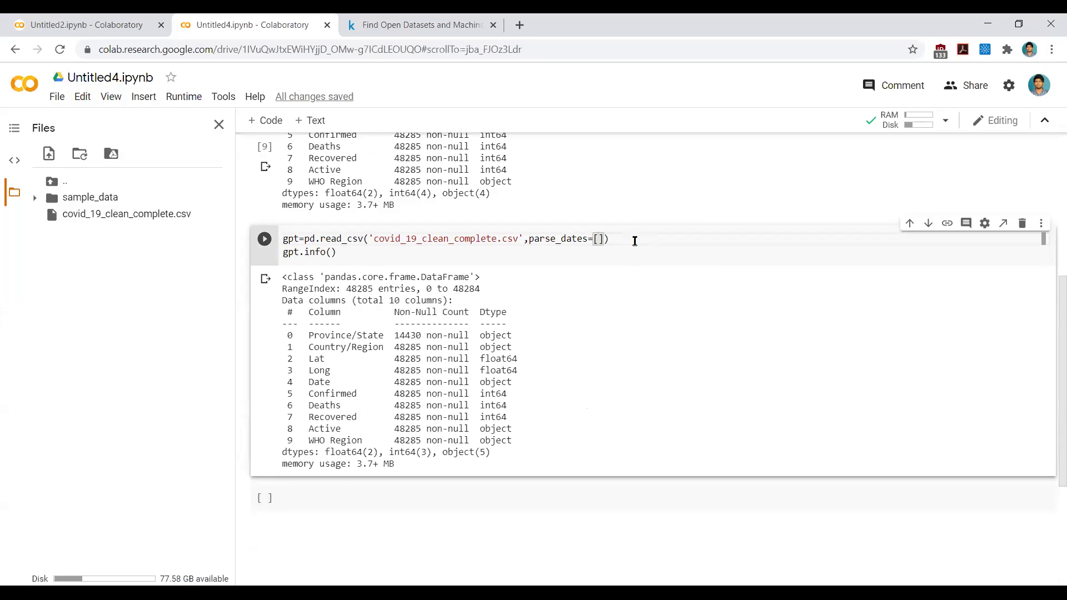
{"action": "type", "text": "''"}
{"action": "type", "text": "Date"}
{"action": "type", "text": "]"}
Rerun with parse_dates=['Date'] and mark Date's datetime64[ns] type.
{"action": "key", "text": "shift+Return"}
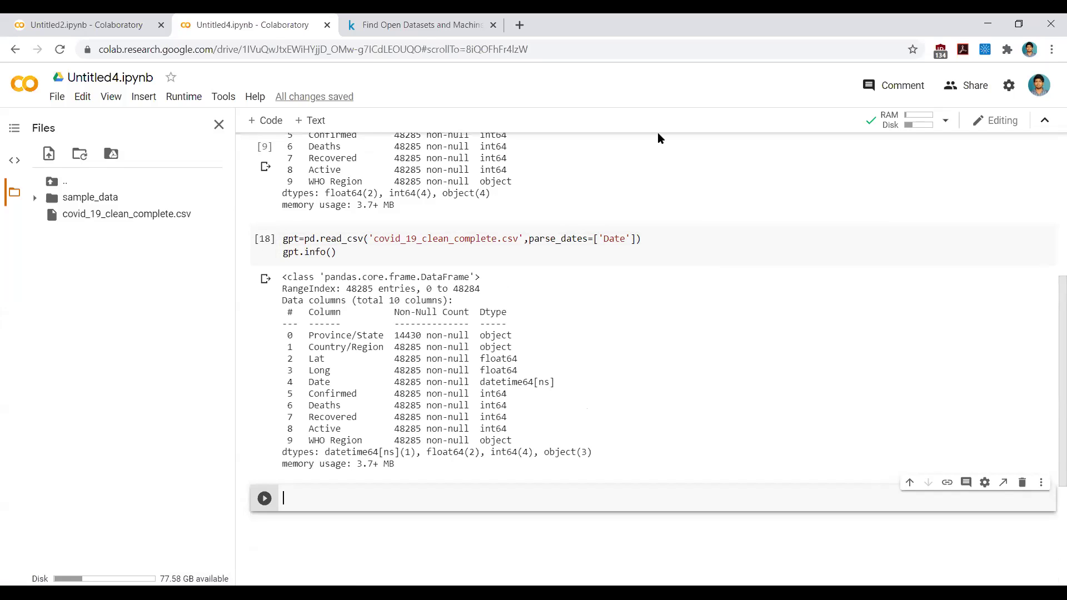
{"action": "mouse_move", "coordinate": [554, 373]}
{"action": "left_mouse_down"}
{"action": "mouse_move", "coordinate": [586, 360]}
{"action": "mouse_move", "coordinate": [590, 380]}
{"action": "left_mouse_up"}
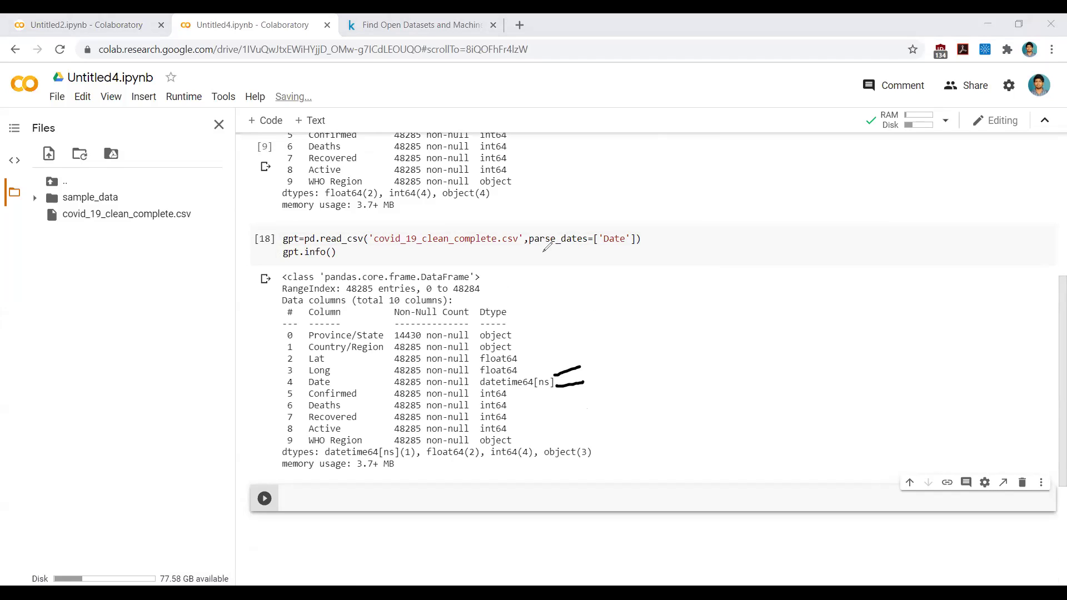